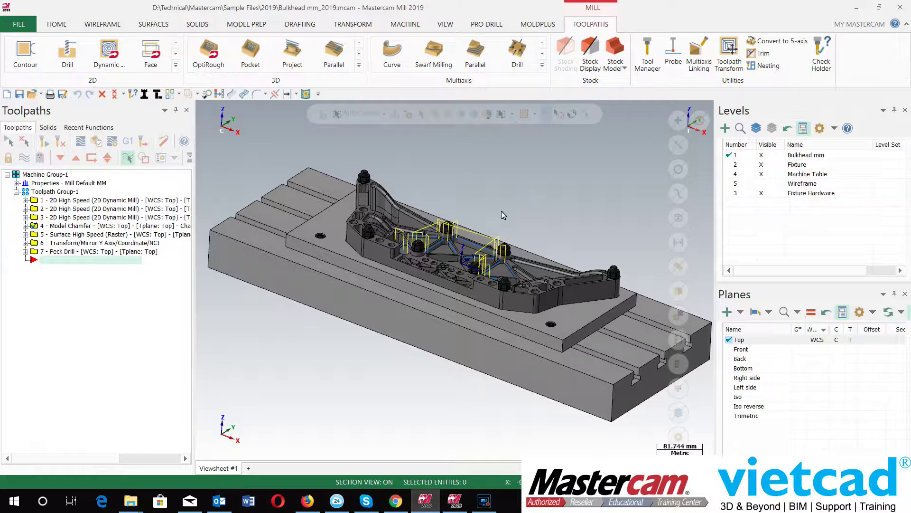
Open the Zip2Go utility for the Bulkhead mm_2019 part file
scroll(382, 237, "down", 1)
middle_click_drag(499, 248, 498, 256)
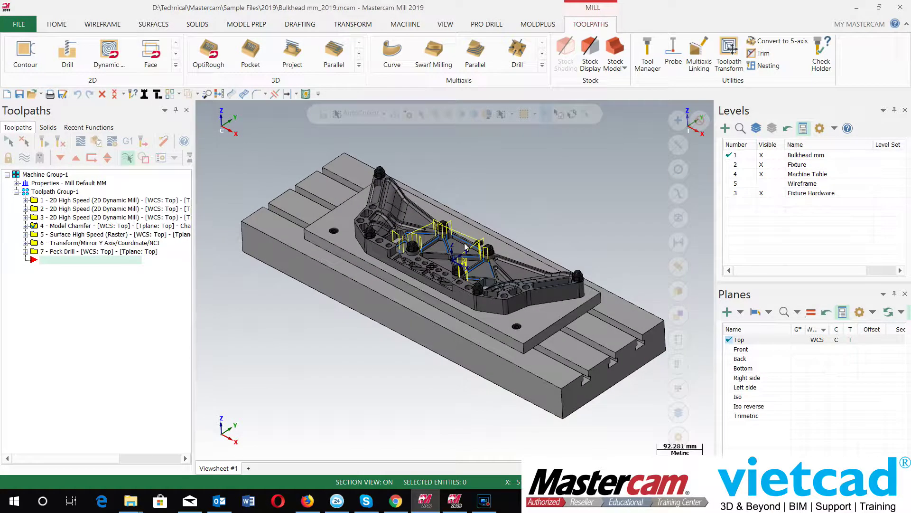
left_click(496, 202)
left_click(20, 24)
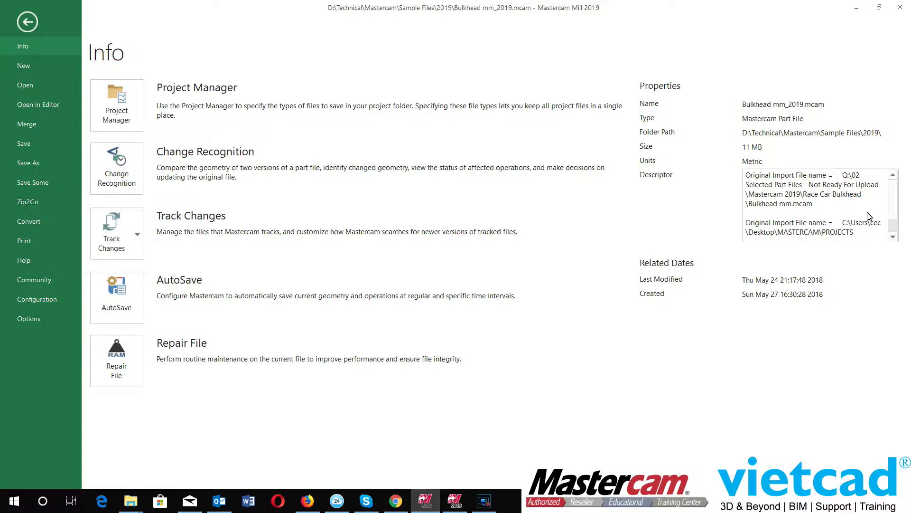
left_click(72, 201)
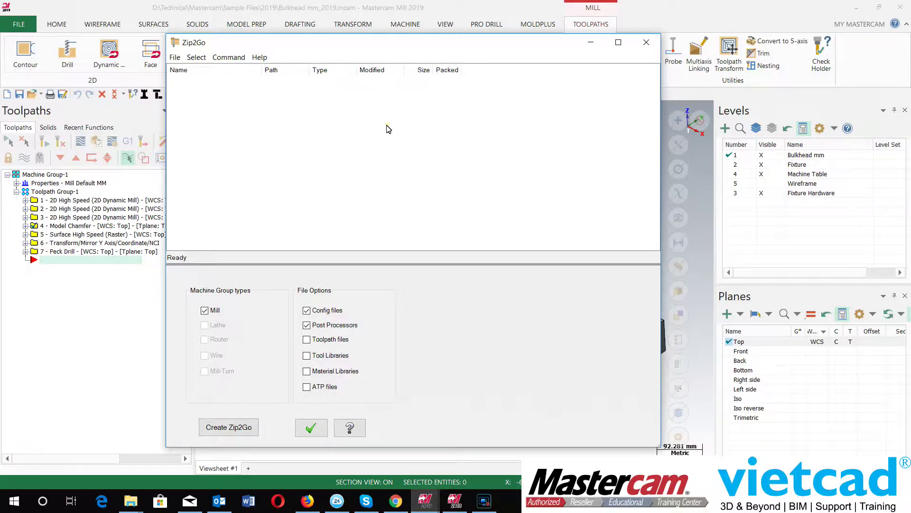
left_click(192, 58)
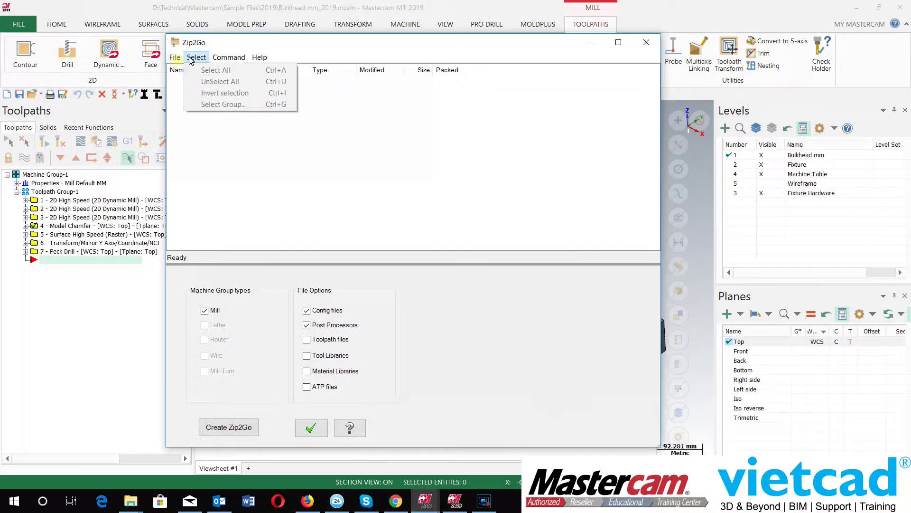
mouse_move(175, 60)
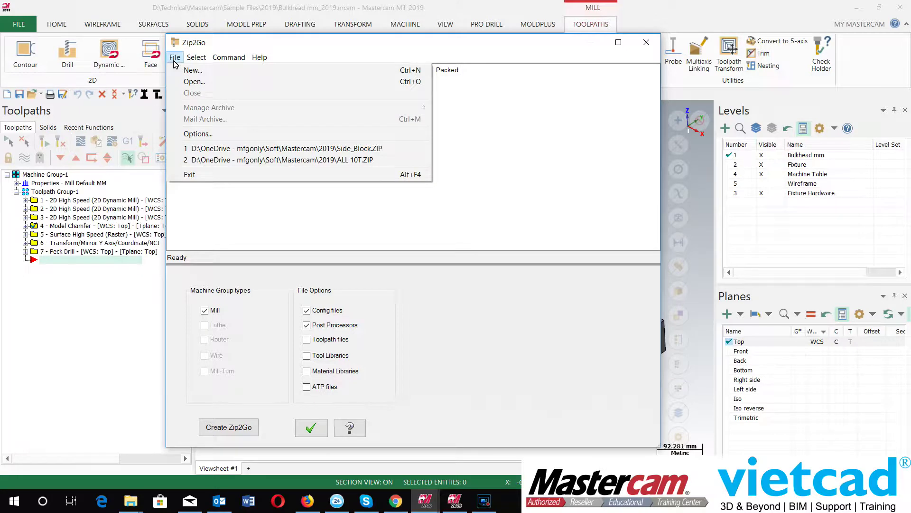
mouse_move(223, 65)
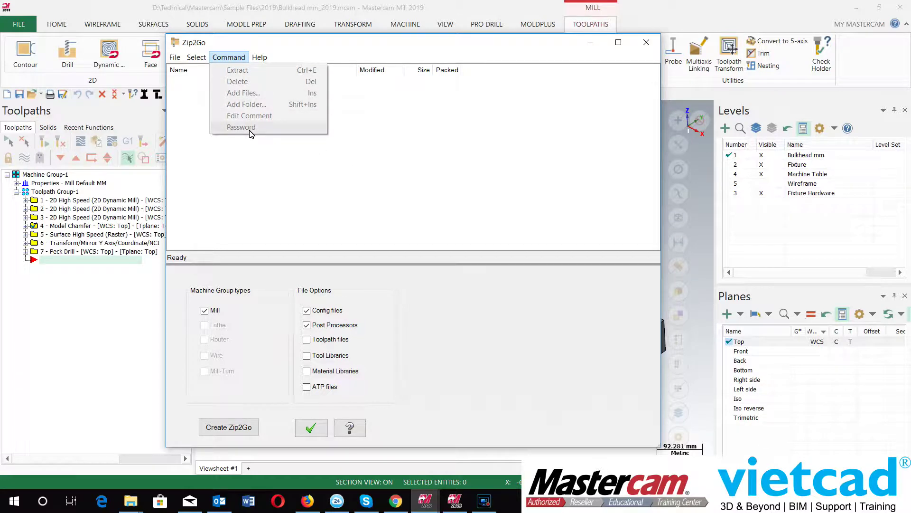
left_click(519, 173)
left_click(196, 57)
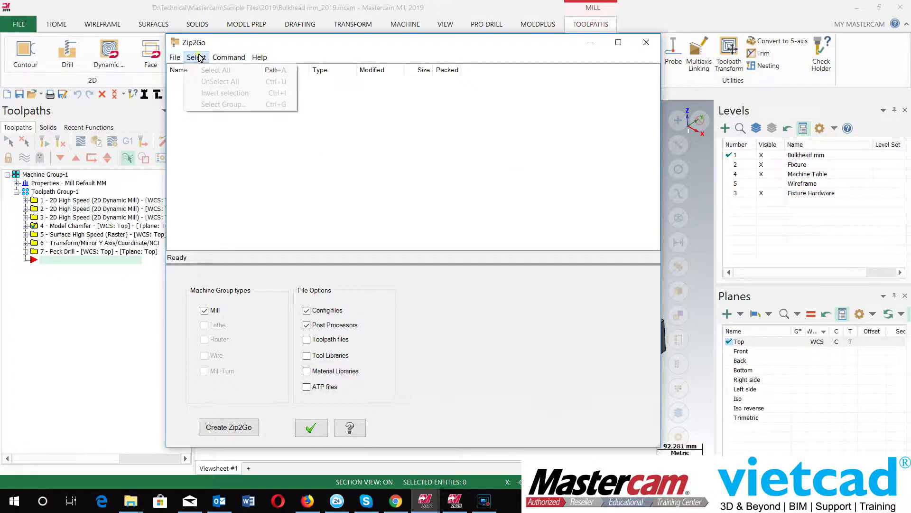
mouse_move(185, 62)
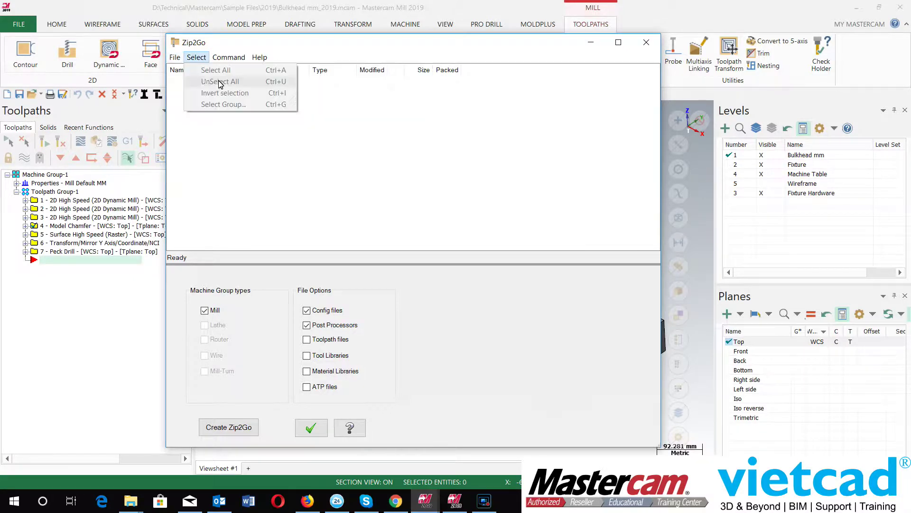
left_click(416, 162)
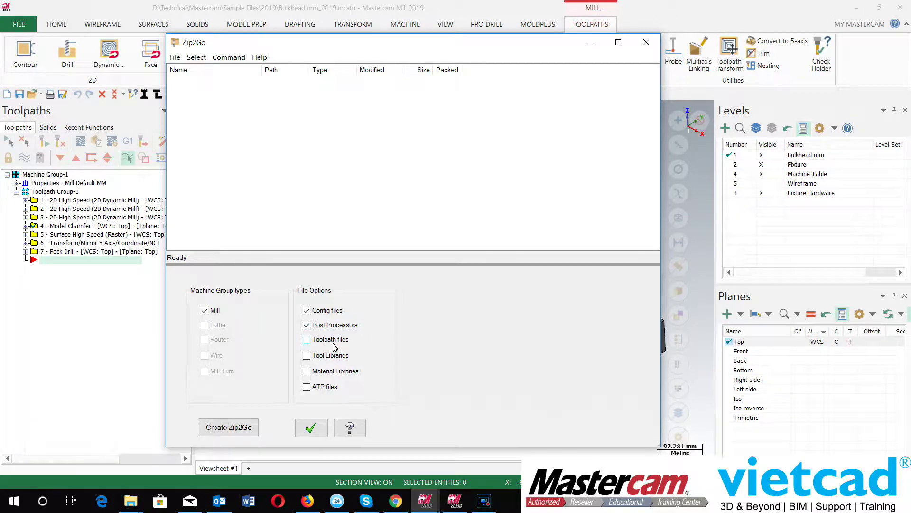
Include toolpath files, tool libraries and material libraries in the Zip2Go file options
left_click(308, 340)
left_click(306, 356)
left_click(307, 371)
Create the Zip2Go archive and save it on the Desktop as Bulkhead mm_2019.ZIP
left_click(238, 432)
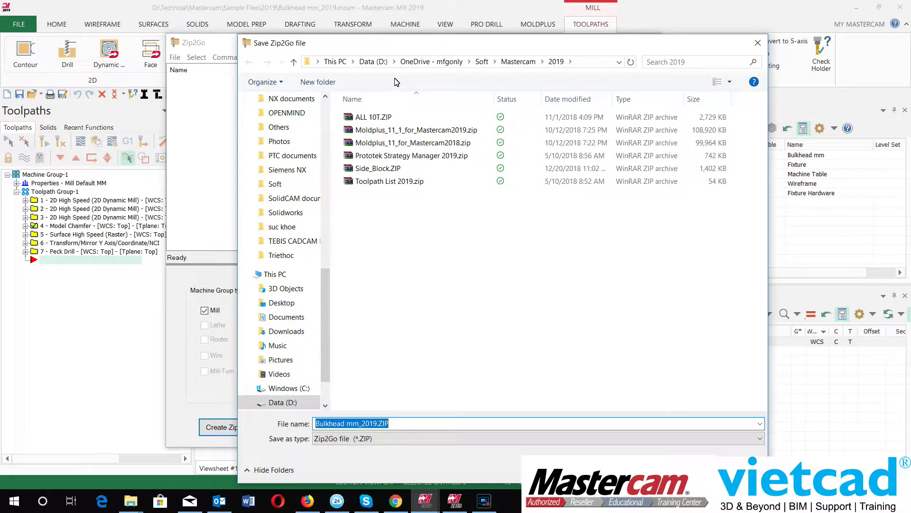
left_click_drag(353, 46, 278, 34)
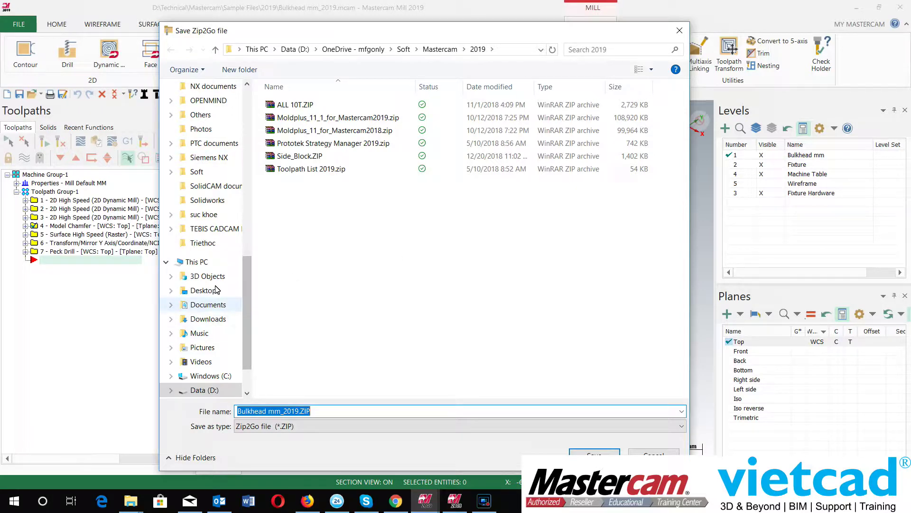
left_click(202, 290)
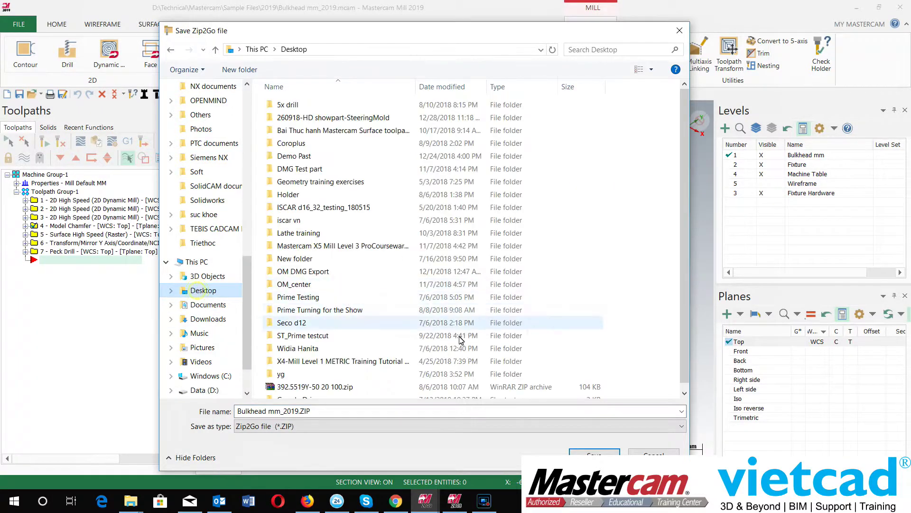
scroll(589, 365, "down", 1)
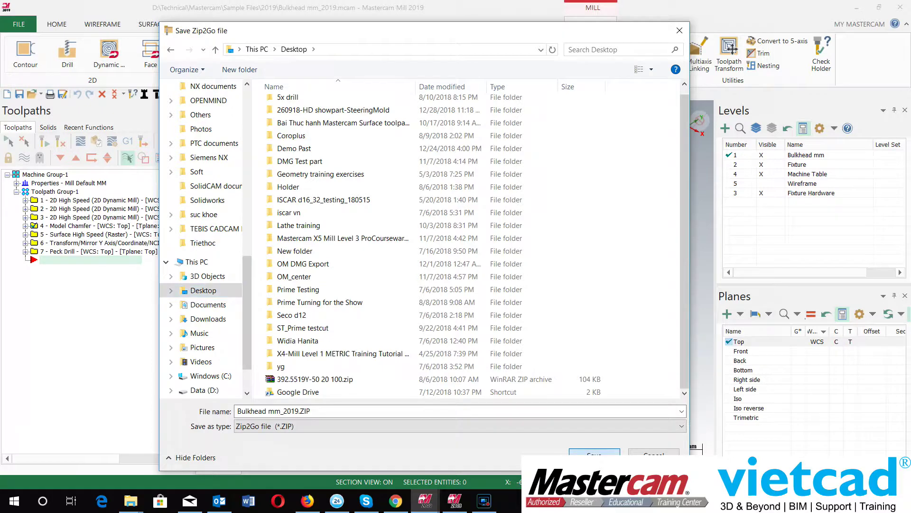
left_click(594, 452)
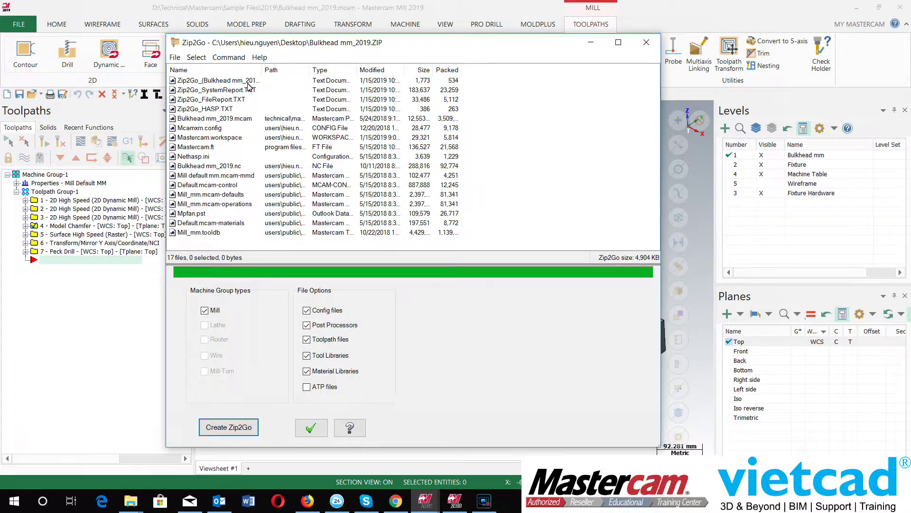
Examine the packed files in the Zip2Go list, including the part, report, config, NC, machine, post, material and tool library files, and close Zip2Go
left_click_drag(262, 70, 311, 70)
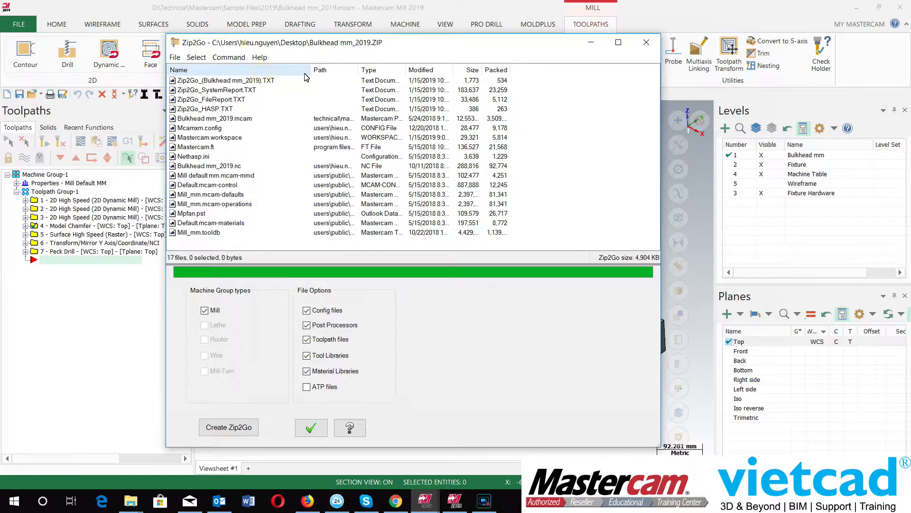
left_click(240, 120)
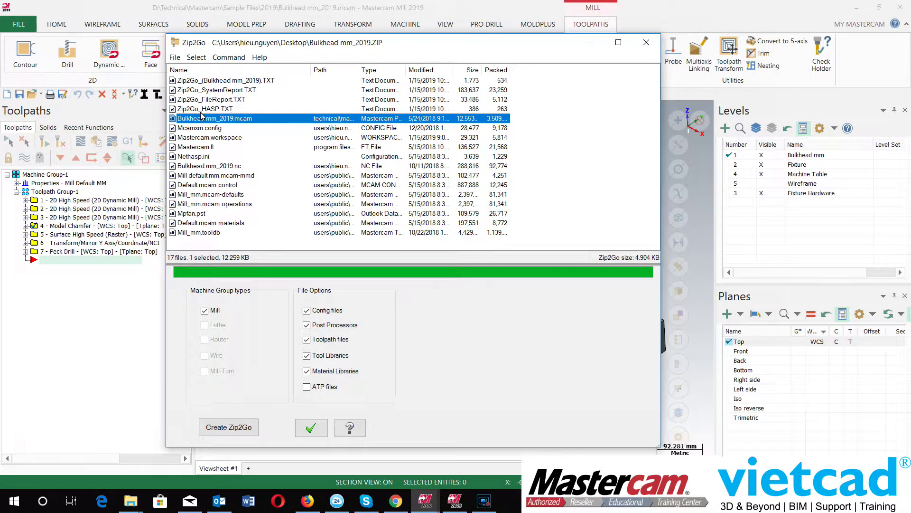
left_click(219, 110)
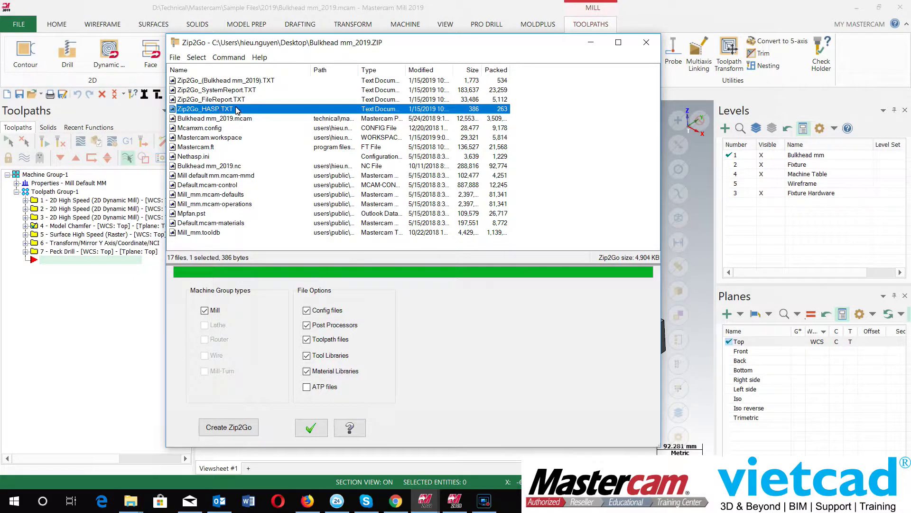
double_click(262, 94)
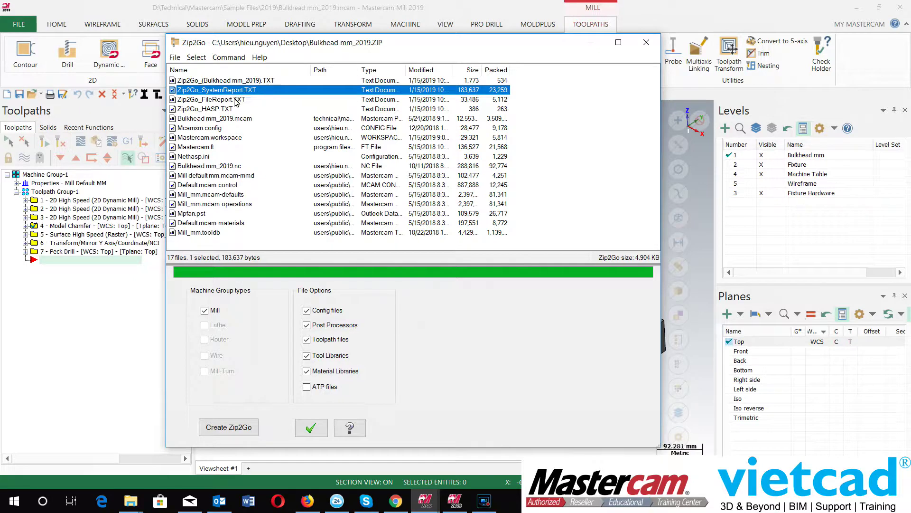
left_click(214, 128)
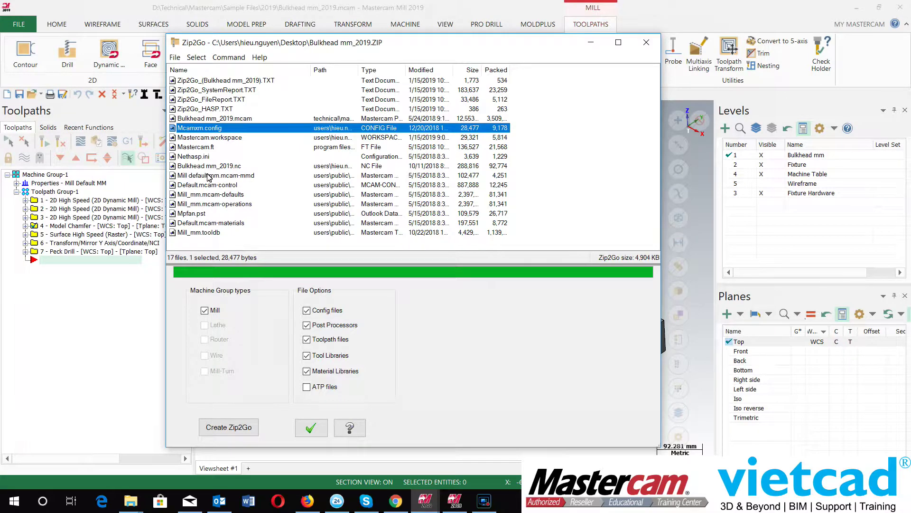
left_click(238, 168)
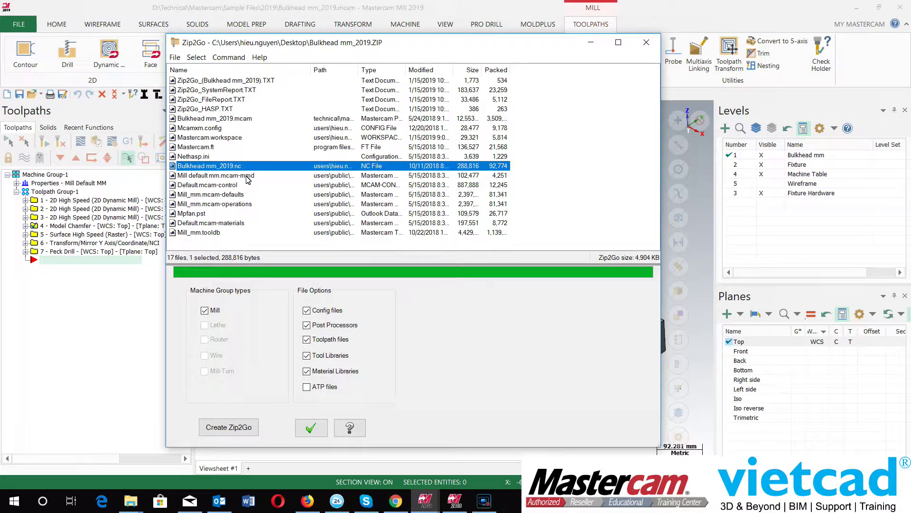
left_click(246, 177)
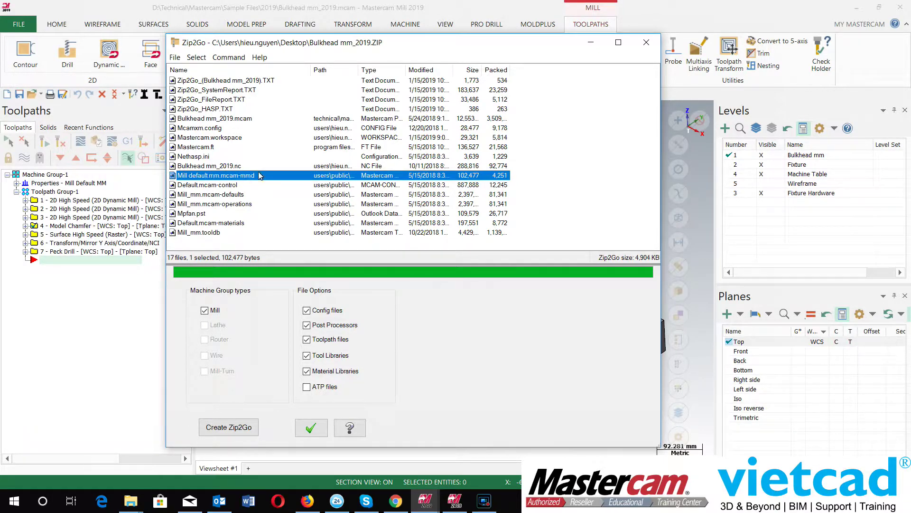
left_click(243, 186)
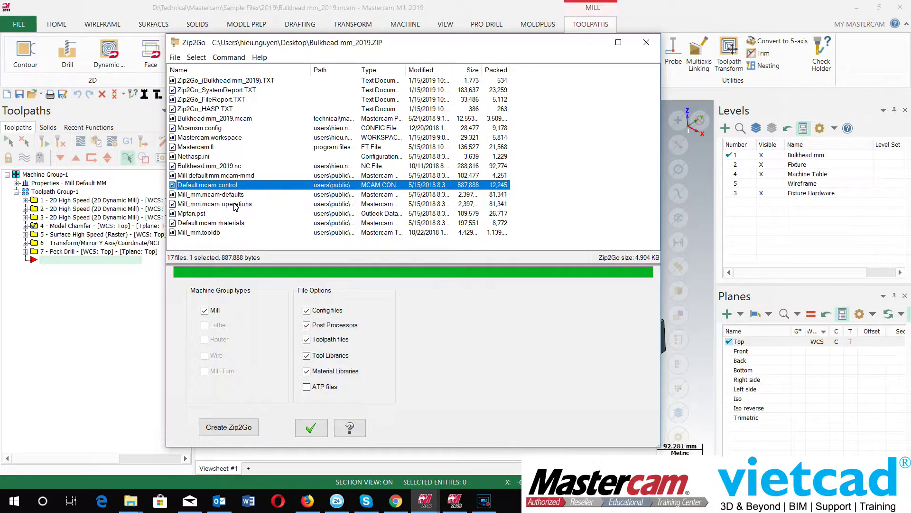
left_click(207, 222)
left_click(209, 214)
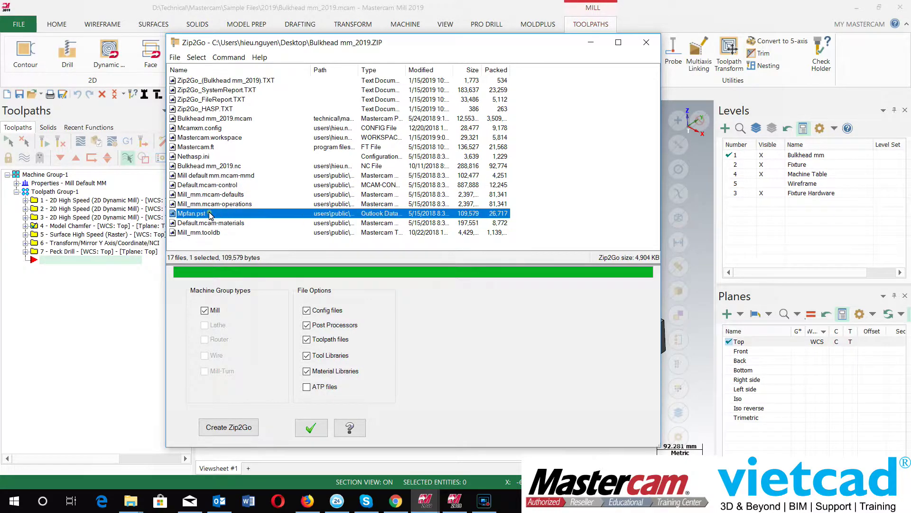
left_click(239, 223)
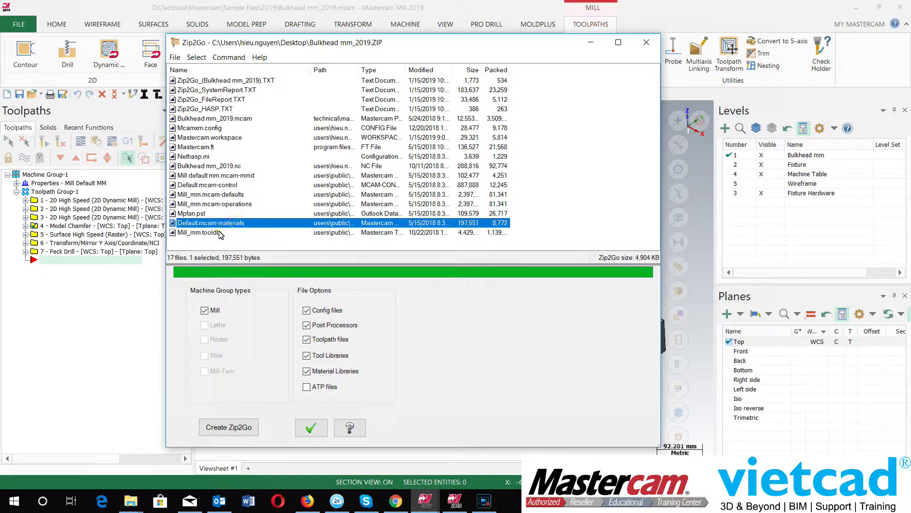
left_click(220, 233)
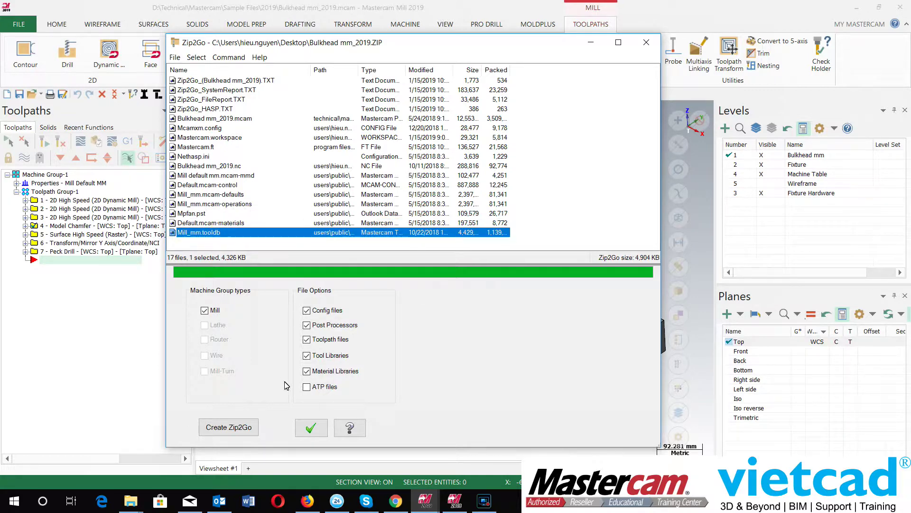
left_click(311, 429)
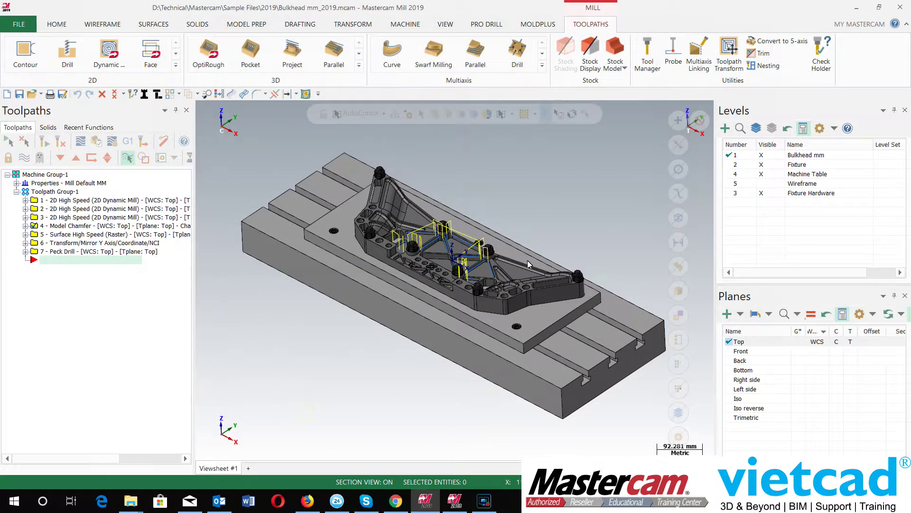
Switch to the Demo Past folder in File Explorer, open Bulkhead mm_2019.ZIP in WinRAR to check its contents, and close the archive
left_click(509, 246)
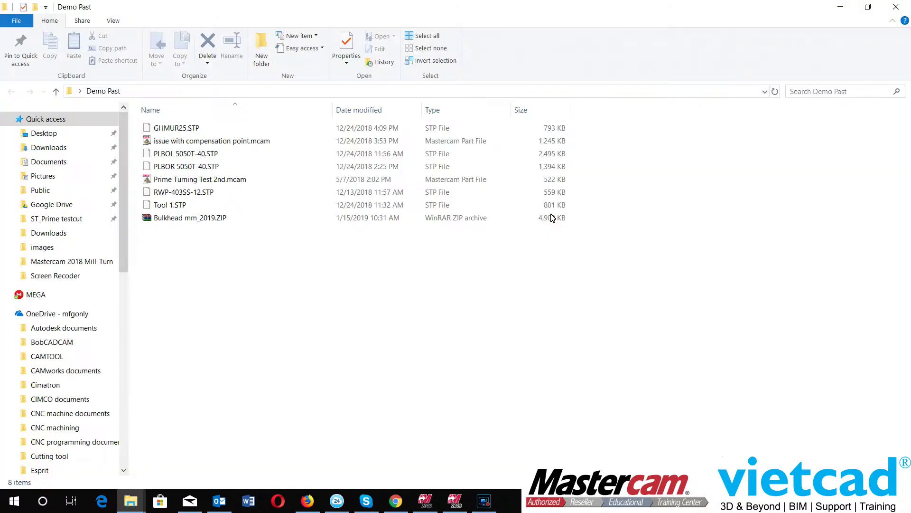
key("alt+Tab")
left_click(495, 304)
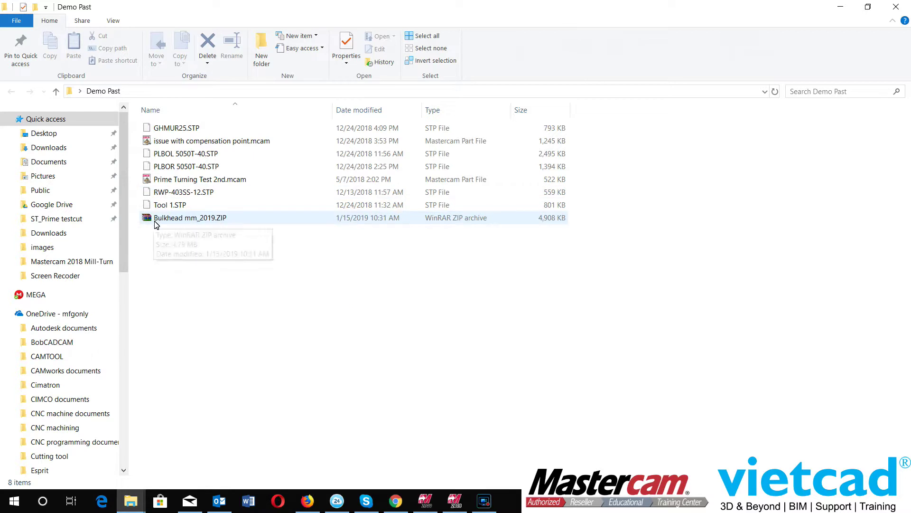
left_click(222, 224)
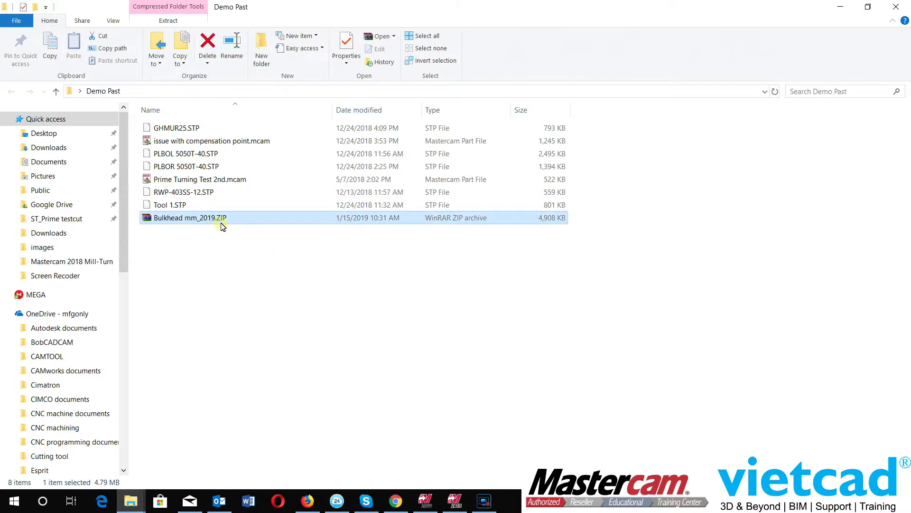
double_click(222, 224)
left_click_drag(420, 125, 521, 90)
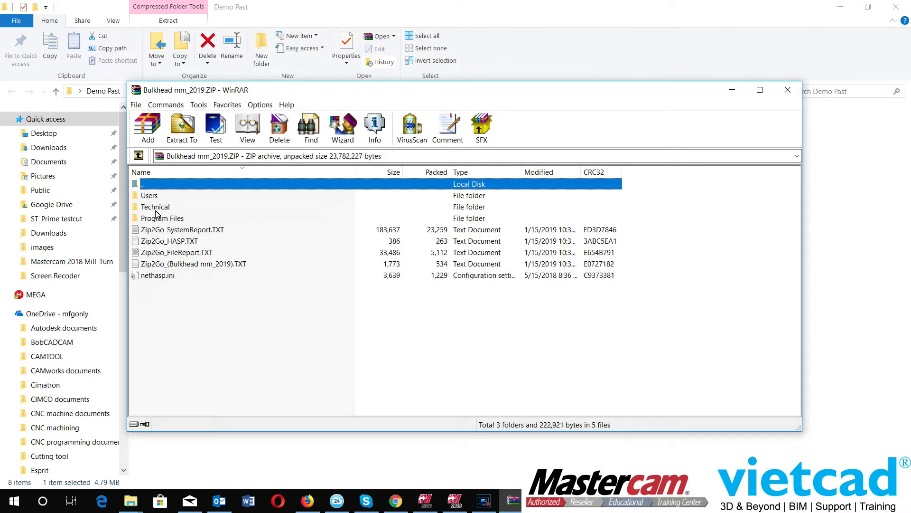
left_click(787, 90)
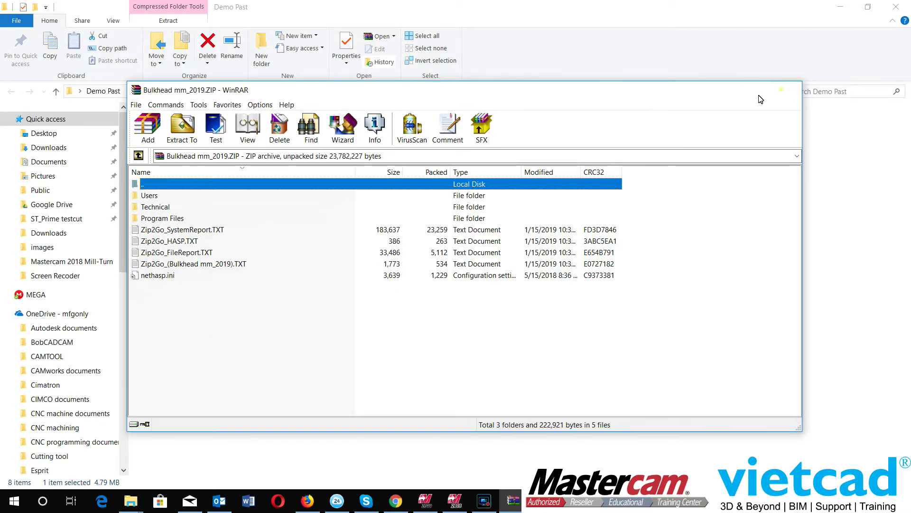